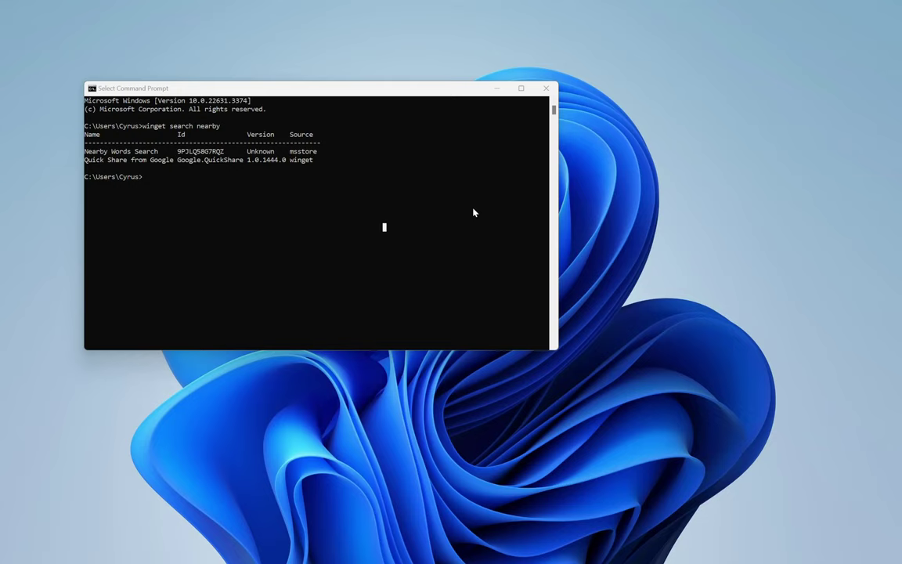
# Copy the Google.QuickShare id and run winget install --id=Google.QuickShare
pyautogui.click(147, 180)
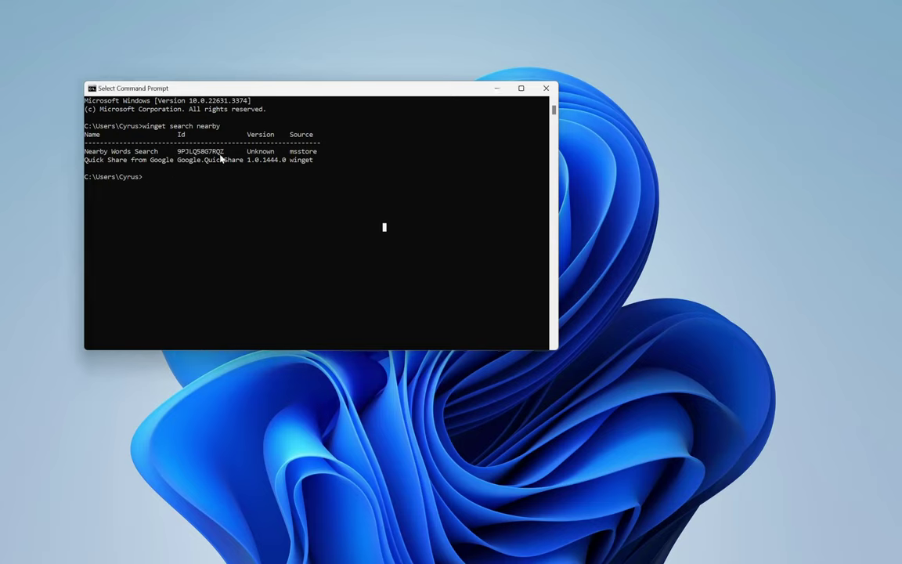
pyautogui.moveTo(243, 161); pyautogui.dragTo(180, 162)
pyautogui.hotkey('ctrl', 'c')
pyautogui.write('install ')
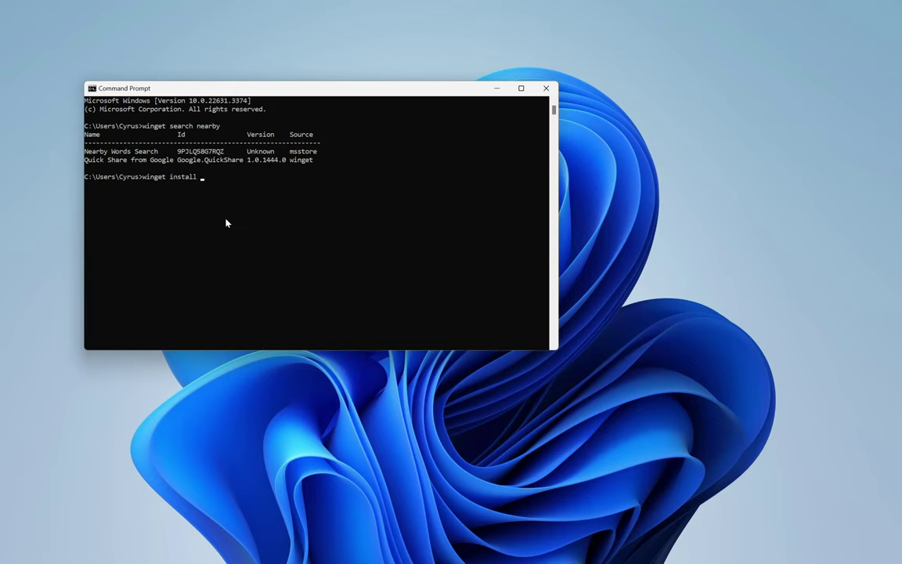
pyautogui.write('--id=')
pyautogui.hotkey('ctrl', 'v')
pyautogui.press('Return')
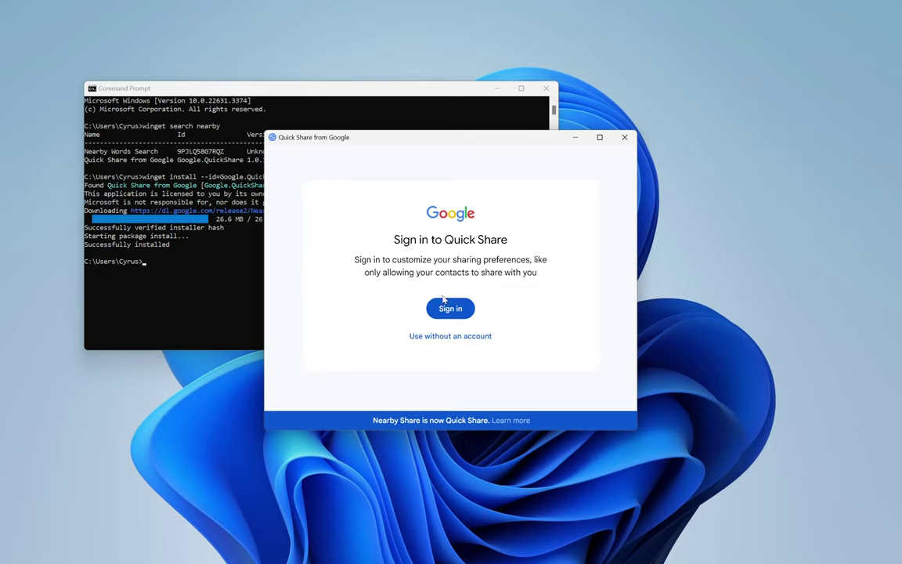
# Skip sign-in and set receiving to Everyone, keeping everyone mode on all the time
pyautogui.click(446, 336)
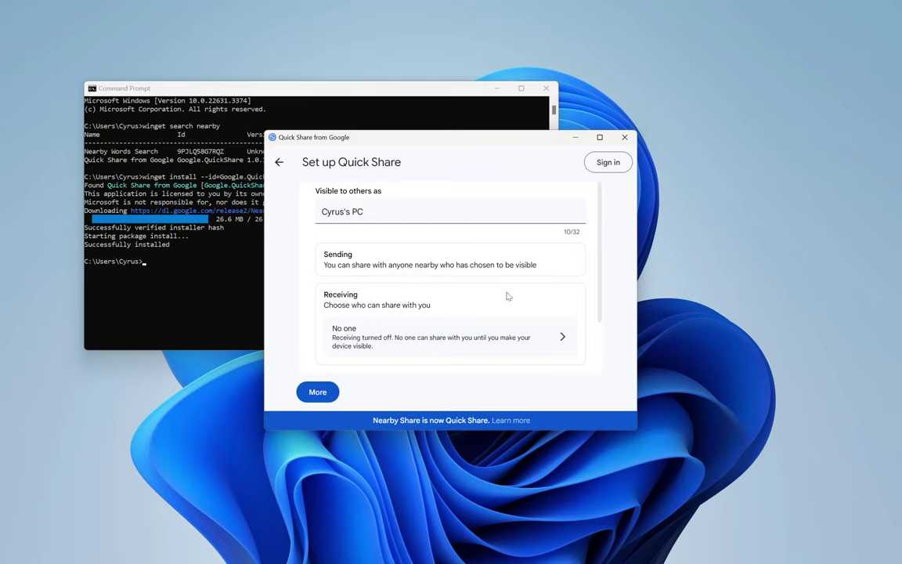
pyautogui.click(530, 335)
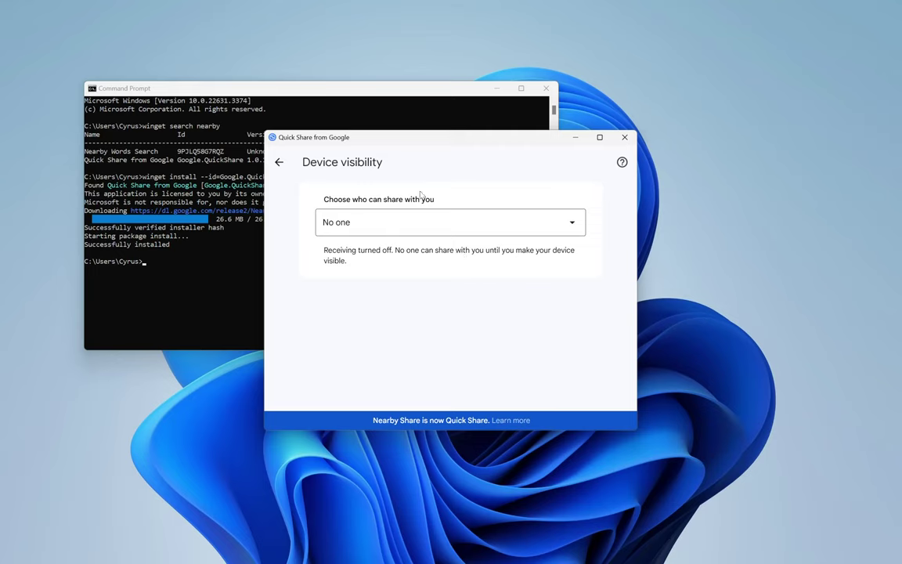
pyautogui.click(425, 231)
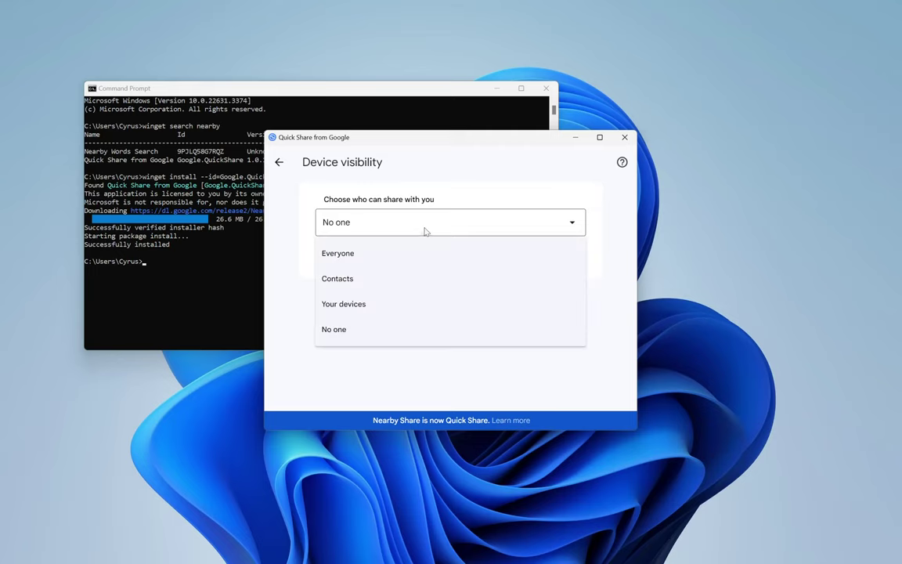
pyautogui.click(418, 255)
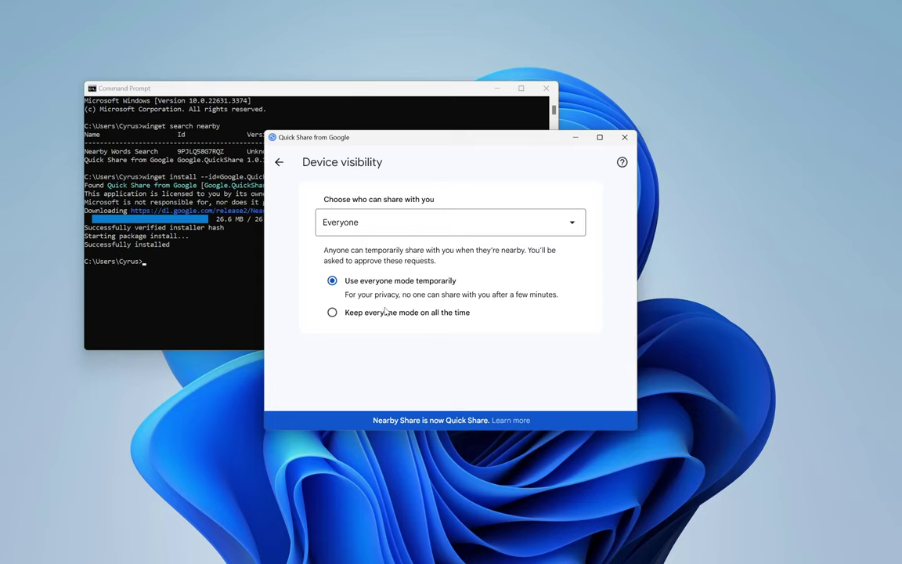
pyautogui.click(385, 312)
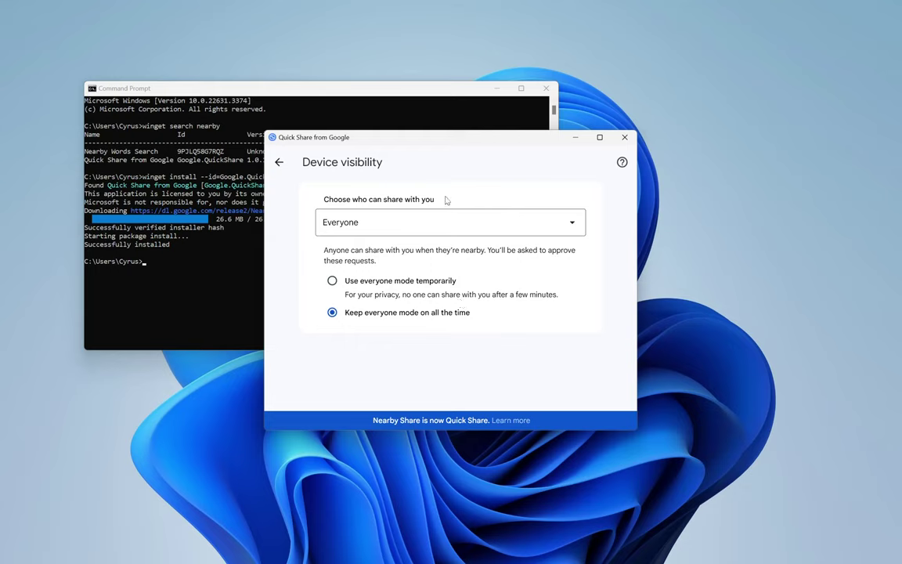
pyautogui.click(279, 162)
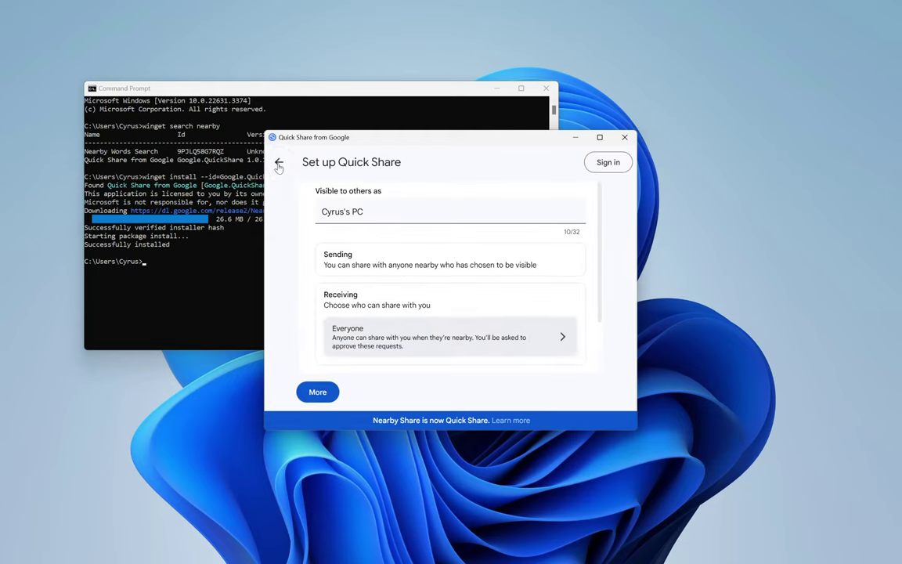
# Uncheck sending usage and crash reports, then click Done to finish Quick Share setup
pyautogui.scroll(-3, 457, 316)
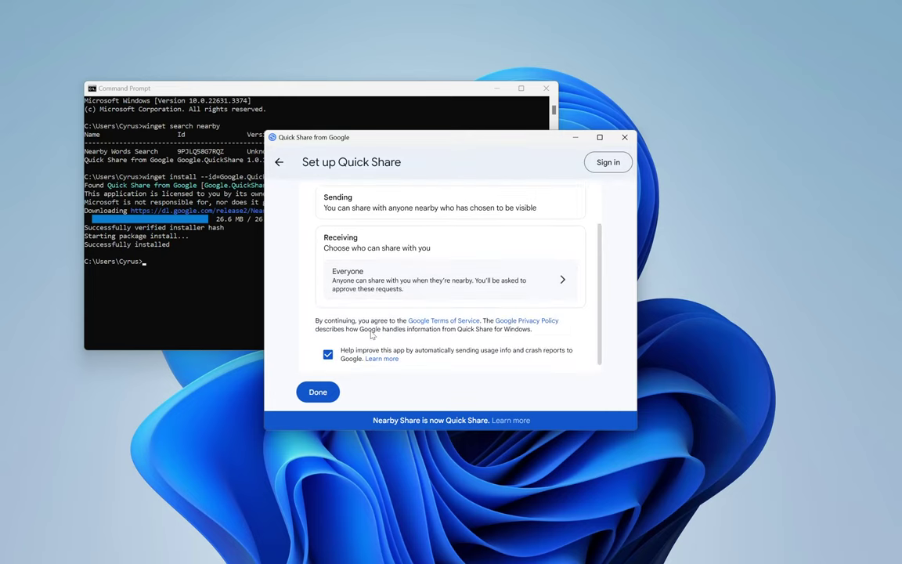
pyautogui.click(327, 355)
pyautogui.scroll(-1, 423, 327)
pyautogui.scroll(2, 423, 327)
pyautogui.scroll(-2, 423, 327)
pyautogui.scroll(2, 423, 327)
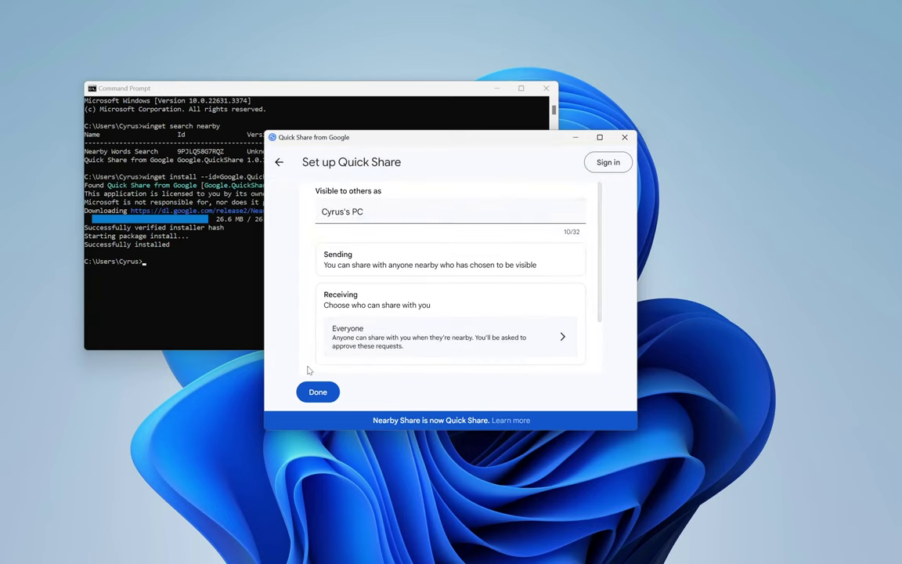
pyautogui.click(318, 392)
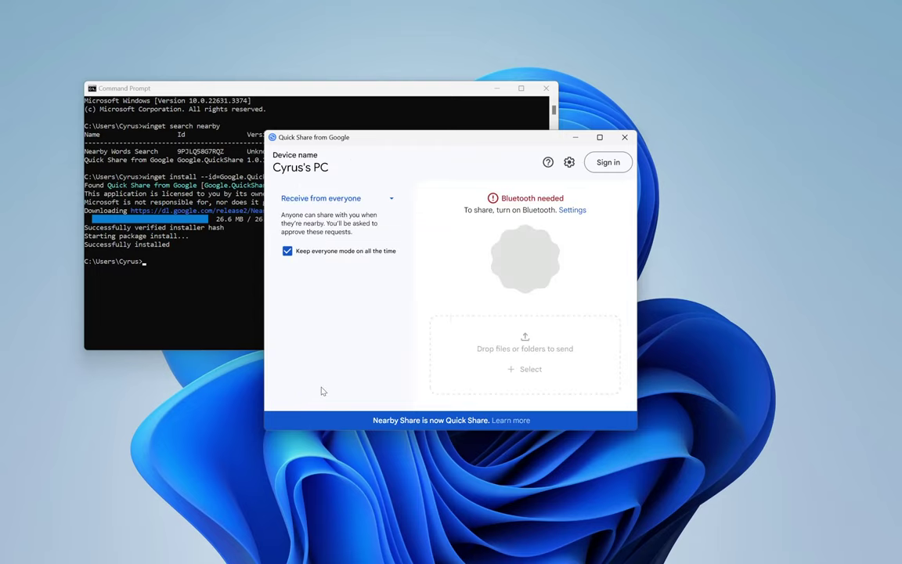
# Switch the Bluetooth toggle to On in Windows Settings, then minimize Settings
pyautogui.click(569, 213)
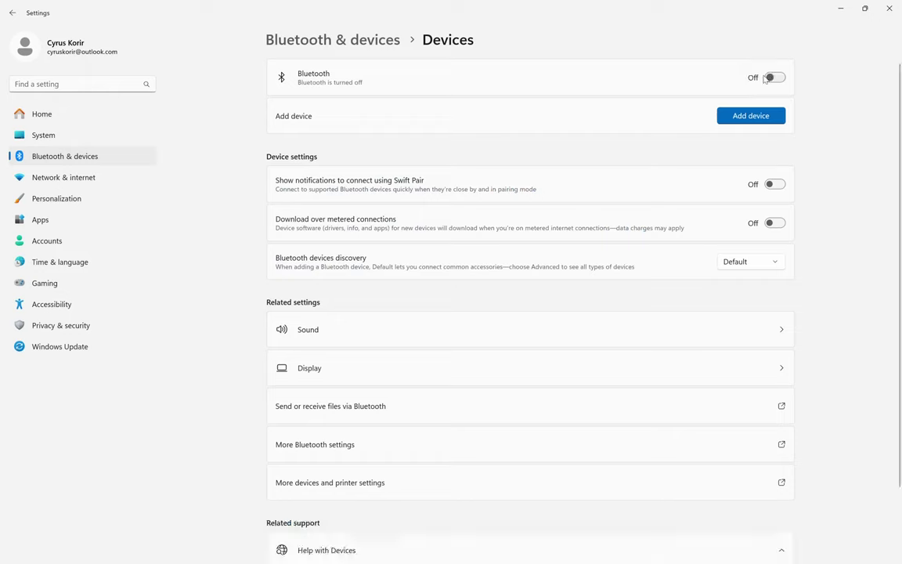
pyautogui.click(772, 77)
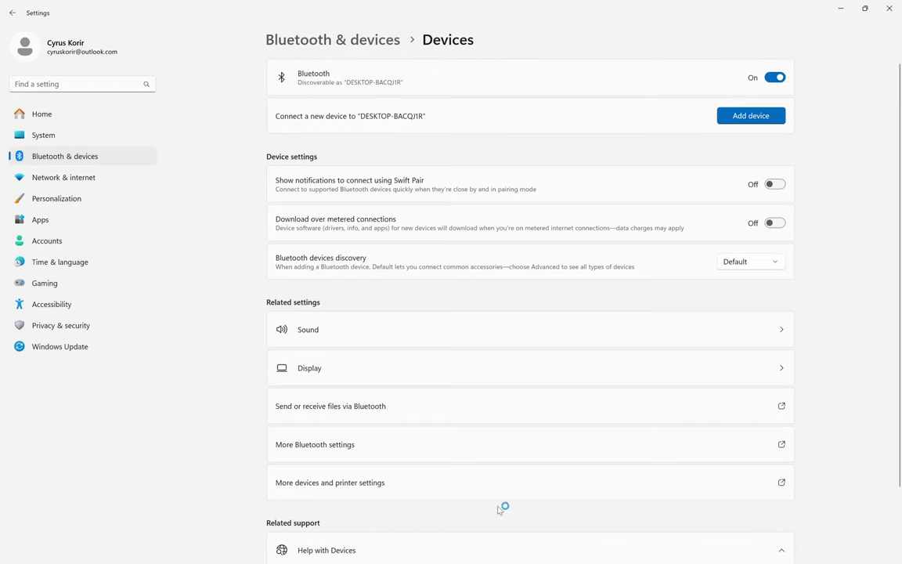
pyautogui.click(674, 366)
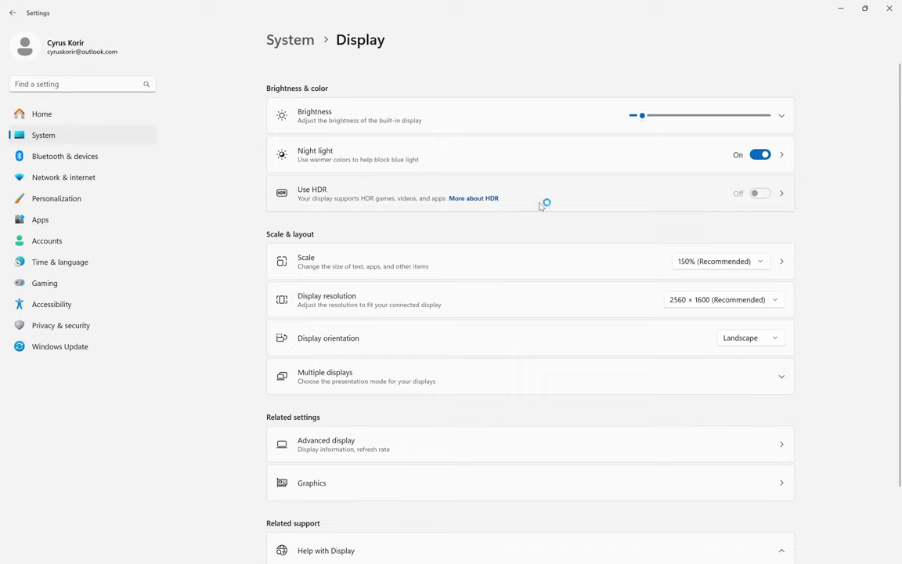
pyautogui.click(841, 9)
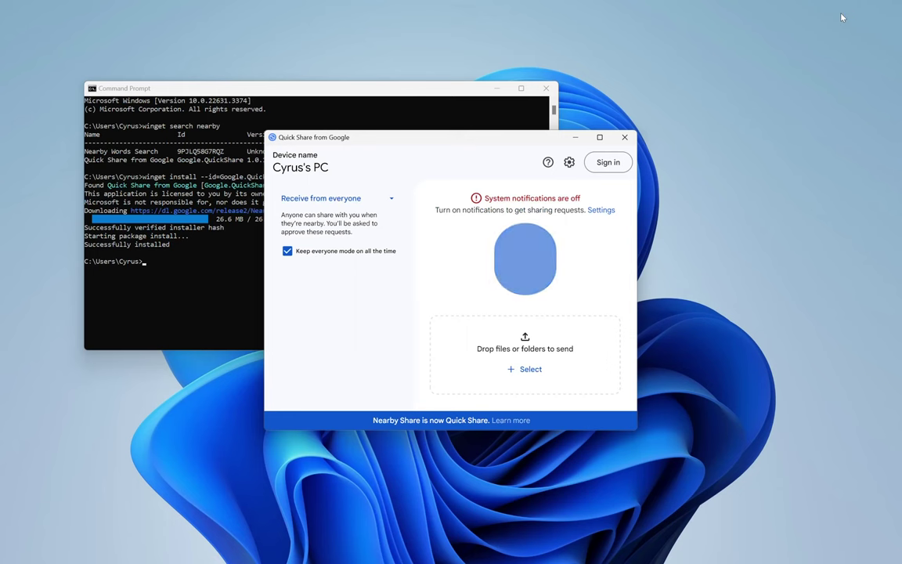
# Pick spring boot reference guide.pdf from Documents through Select > Files
pyautogui.click(538, 371)
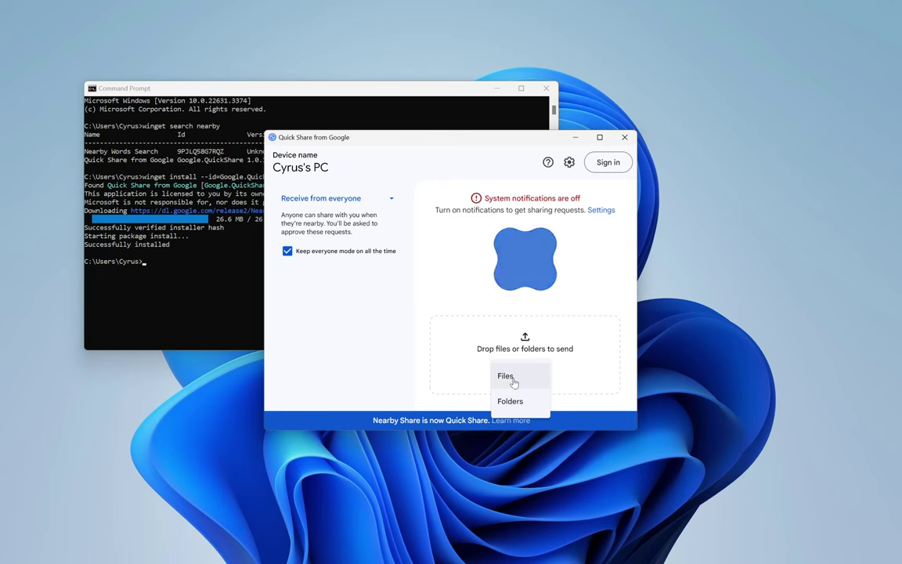
pyautogui.click(512, 380)
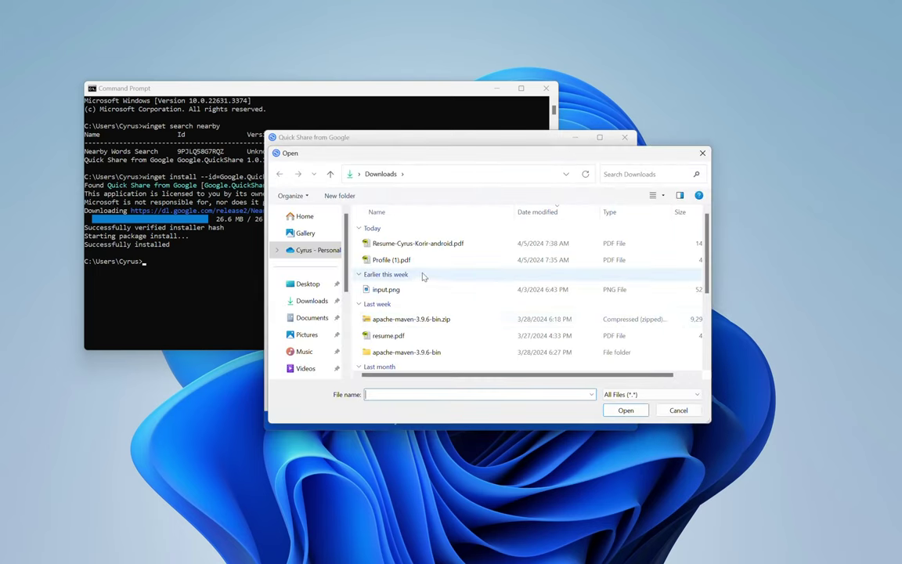
pyautogui.scroll(-2, 422, 321)
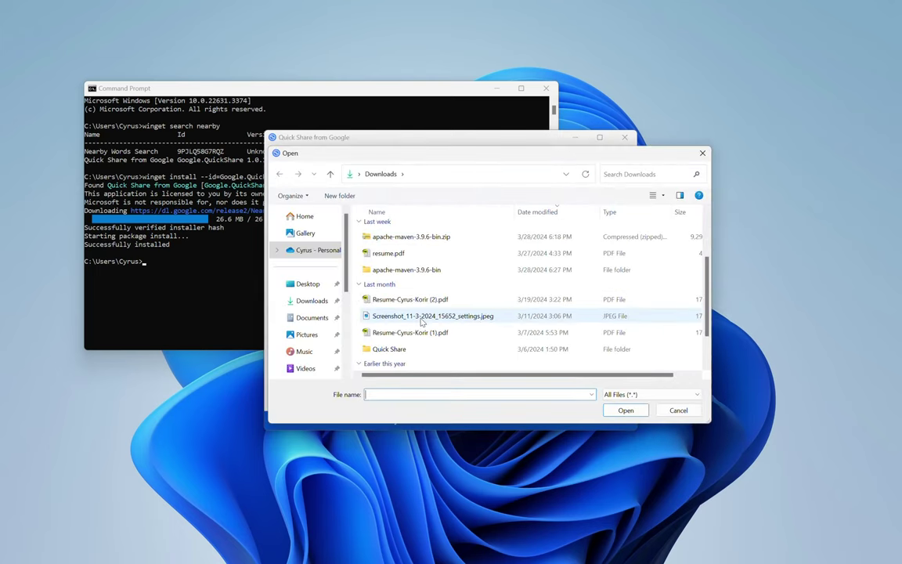
pyautogui.click(298, 317)
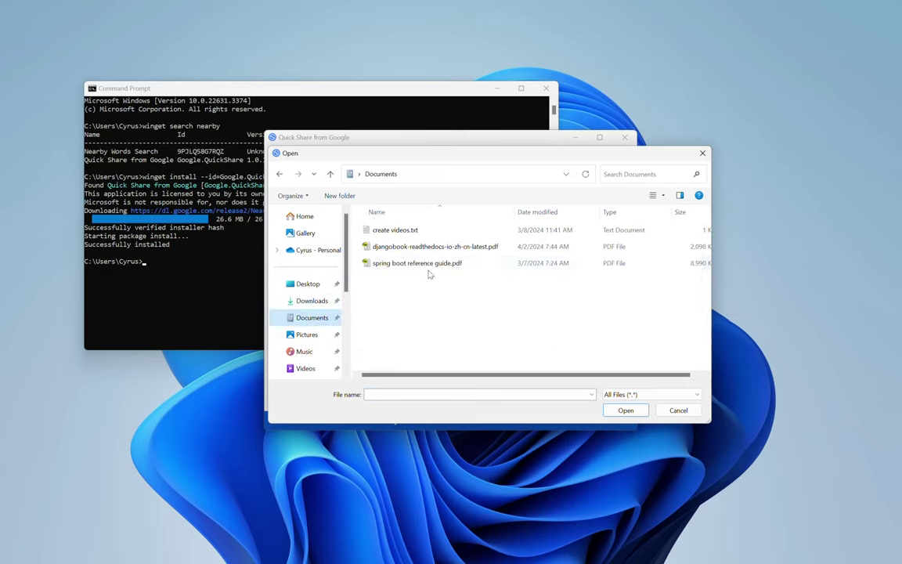
pyautogui.click(442, 265)
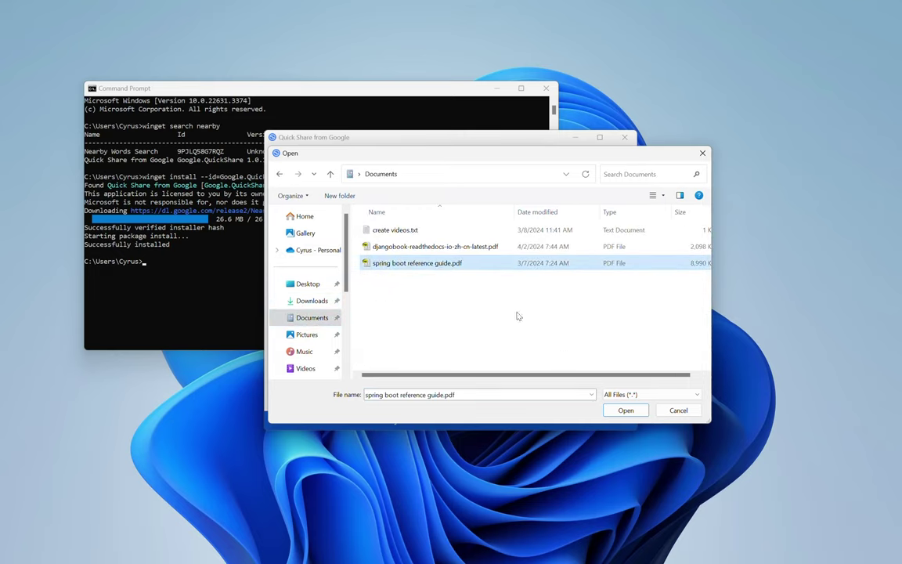
pyautogui.click(626, 410)
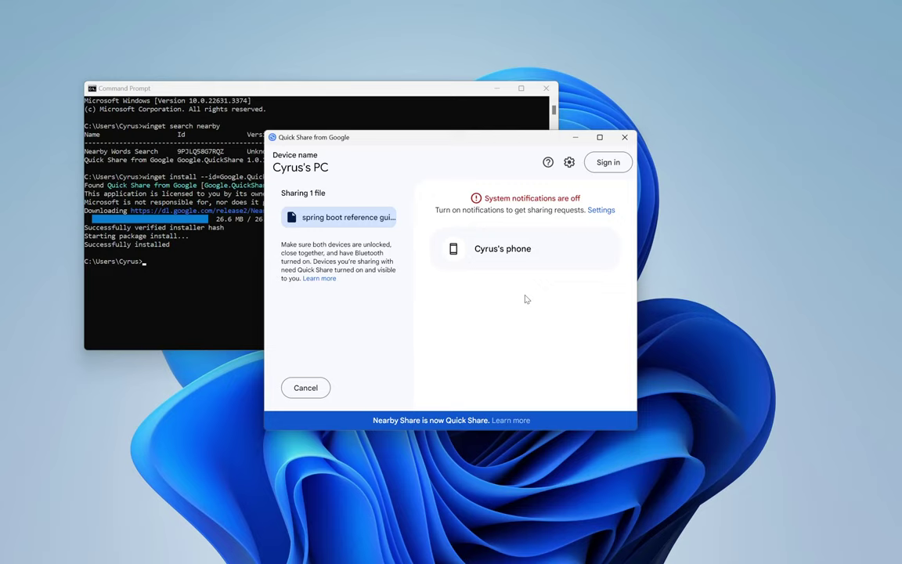
# Send the PDF to the nearby phone, bringing up the pairing PIN to confirm
pyautogui.click(500, 256)
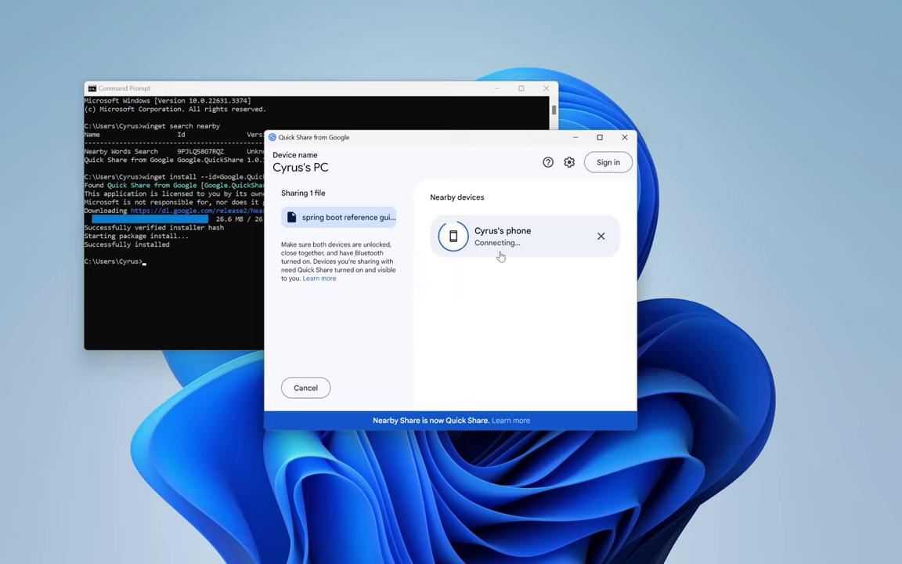
pyautogui.moveTo(499, 257)
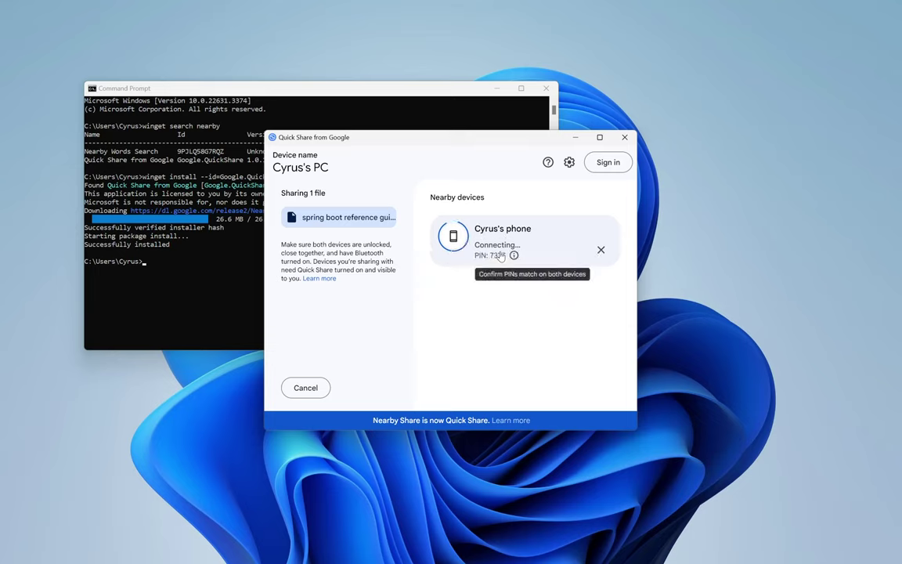